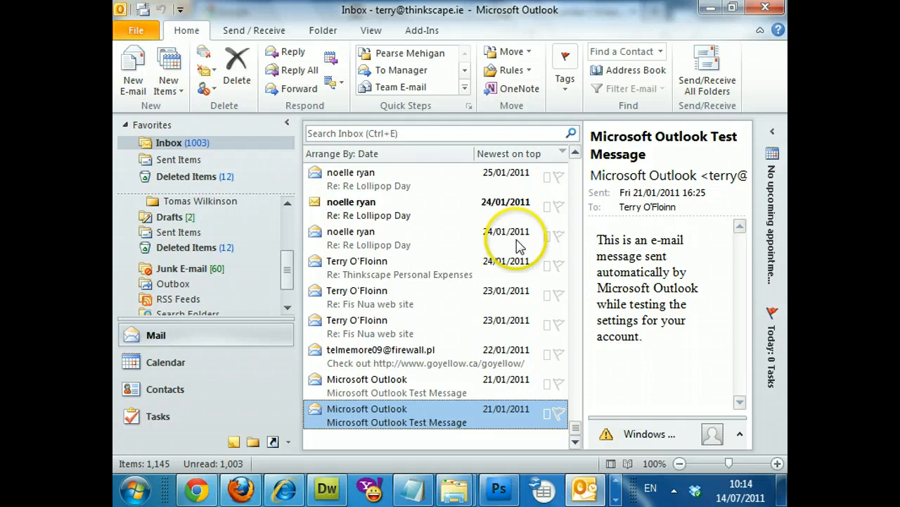
Open the Add New Account wizard from File > Info, showing the empty Auto Account Setup form
left_click(135, 34)
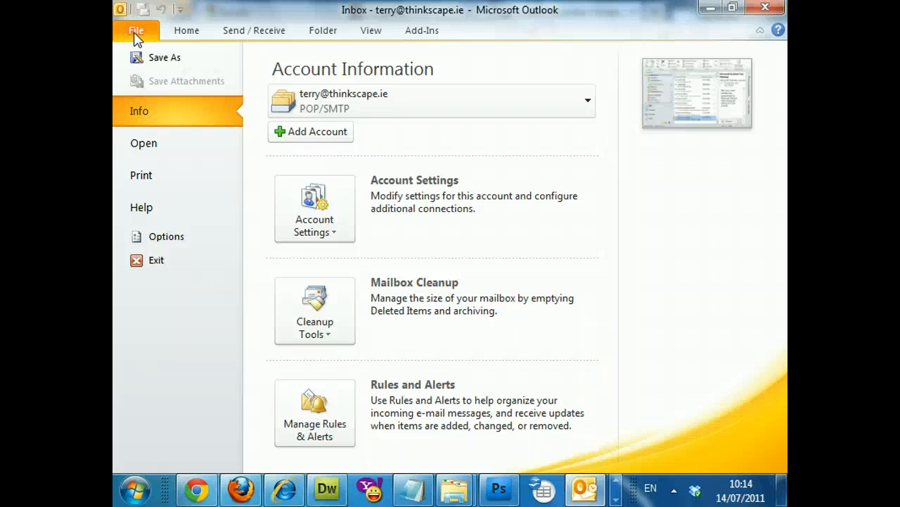
left_click(297, 138)
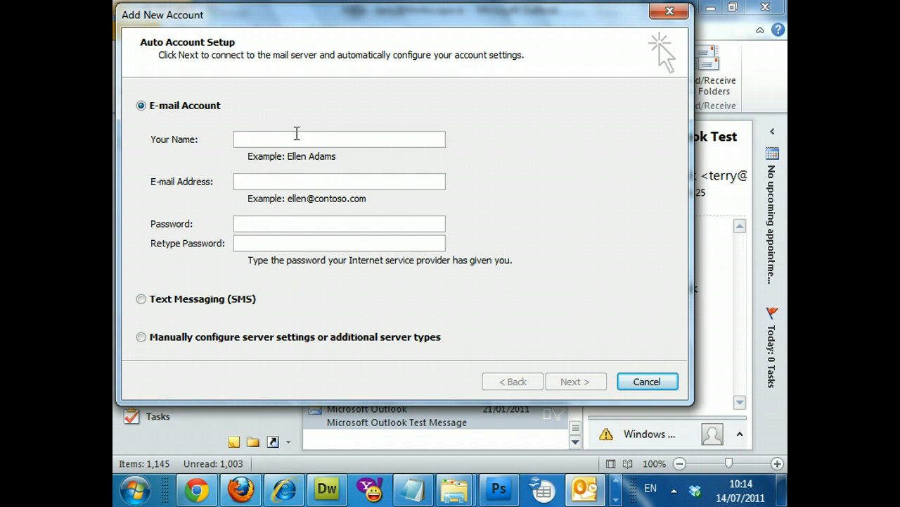
Enter the user's full name and e-mail address in the Auto Account Setup form
left_click(296, 137)
type("Joe Bloggs")
key("Tab")
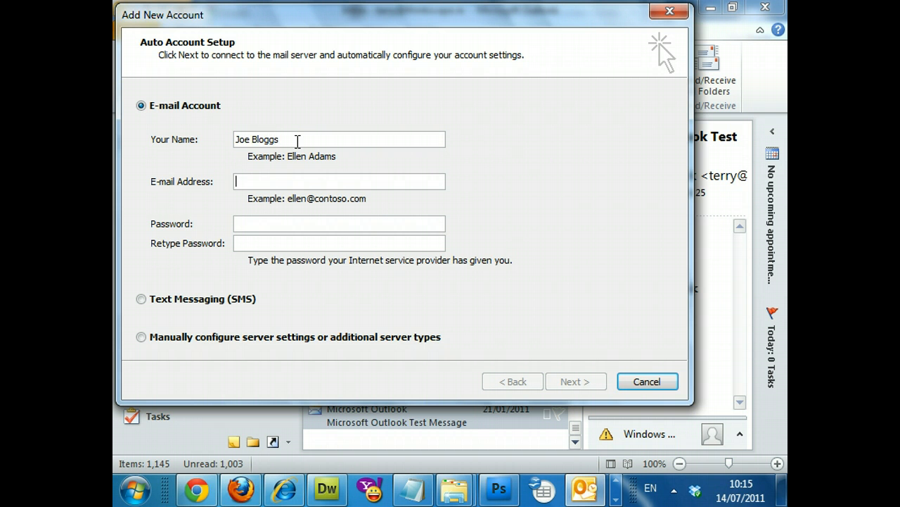
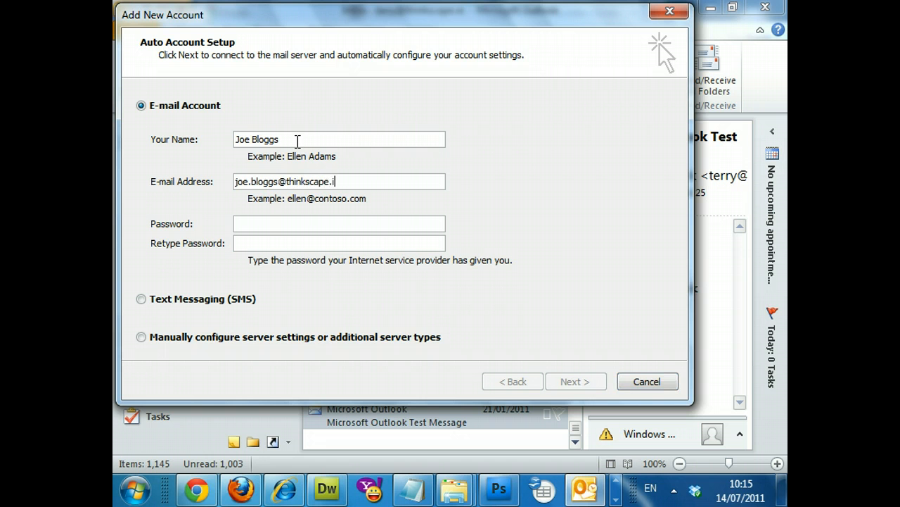
Enter the account password and retype it to confirm
left_click(260, 222)
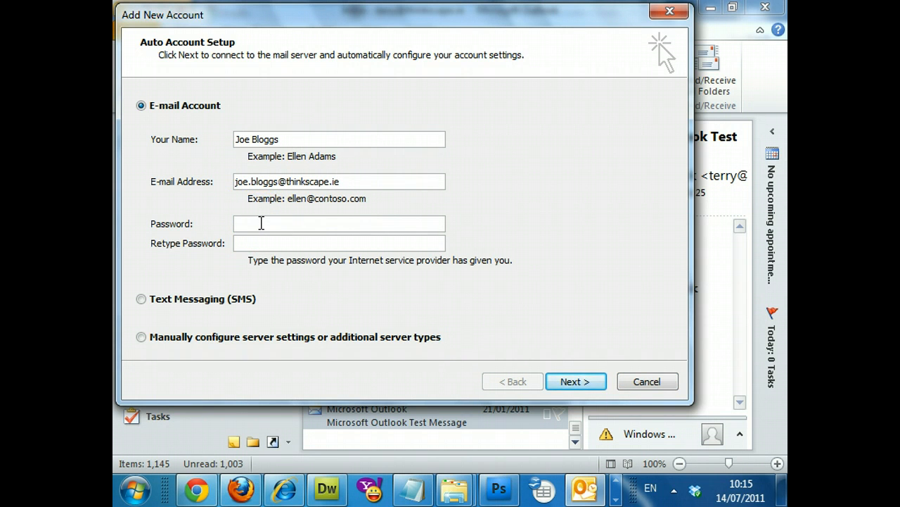
left_click(260, 223)
type("***********")
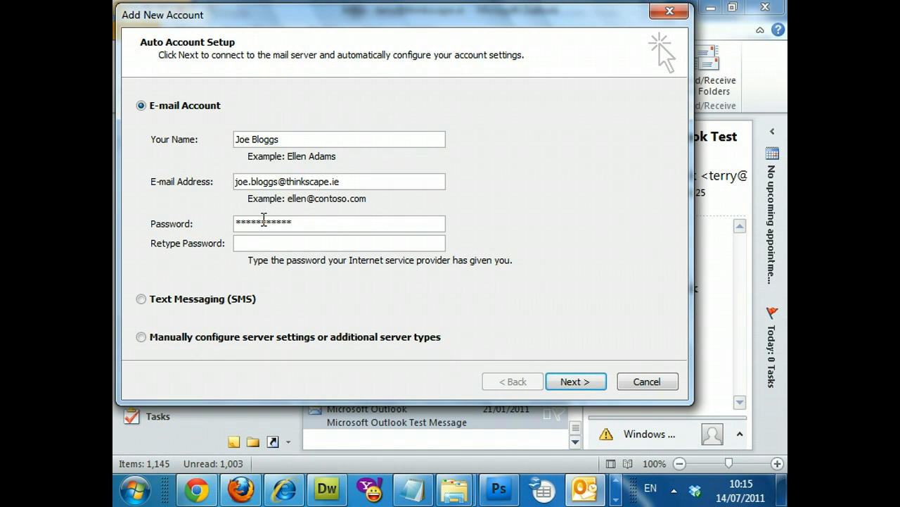
left_click(298, 238)
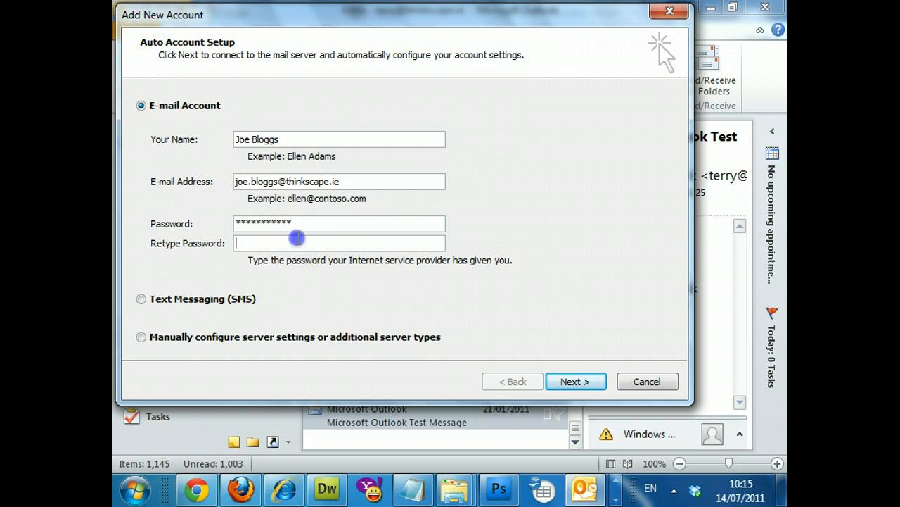
type("*******")
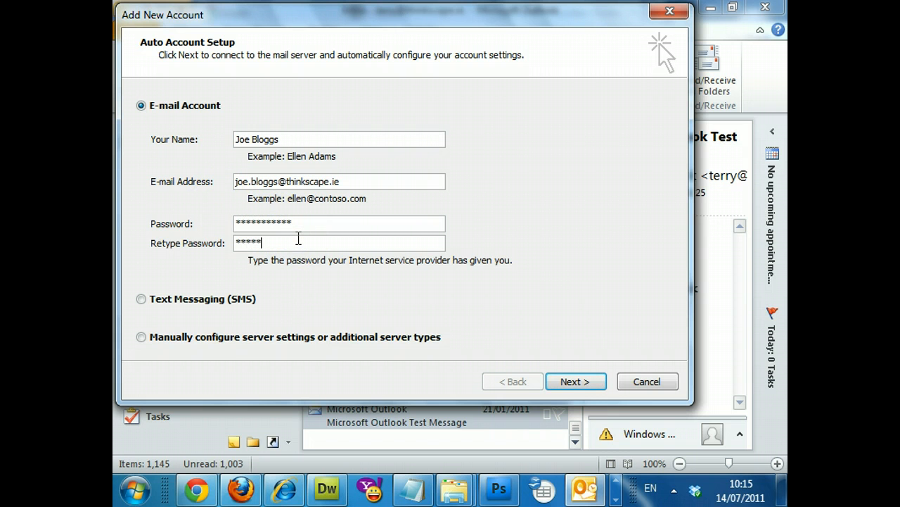
type("****")
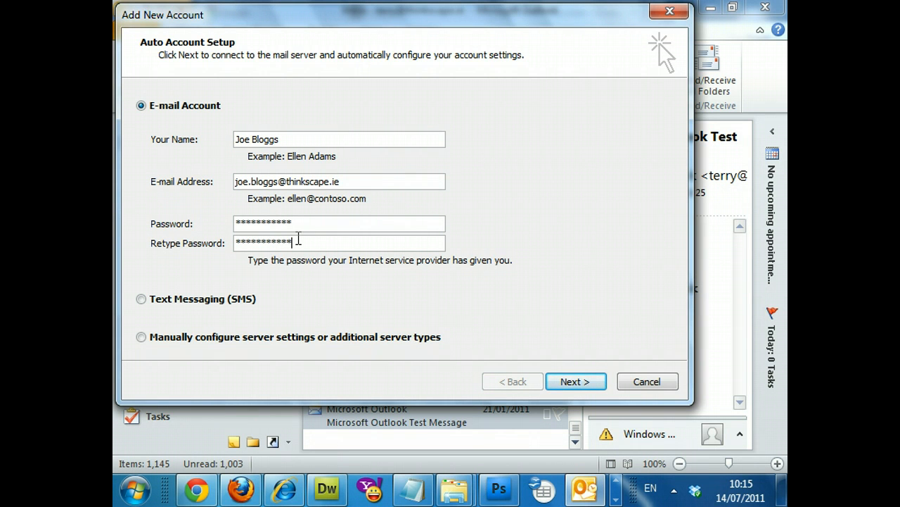
Choose manual server configuration with Internet E-mail as the service type
left_click(141, 337)
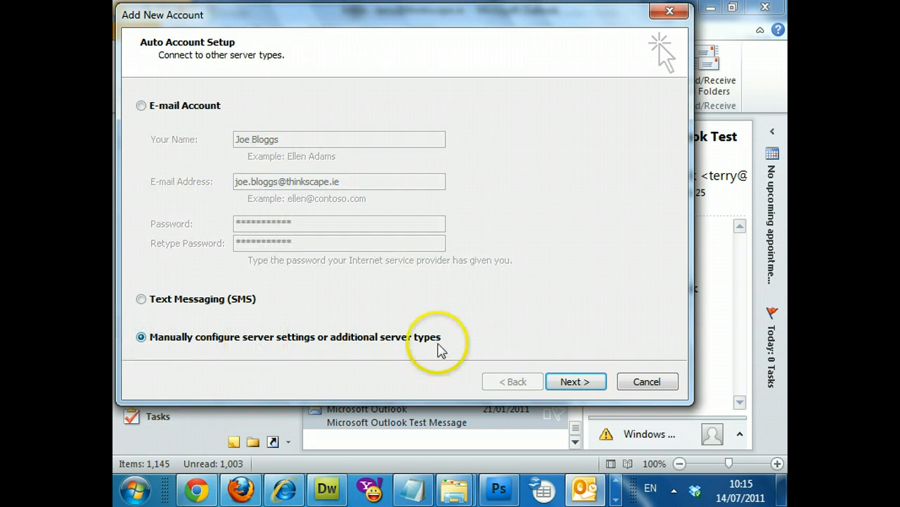
left_click(577, 382)
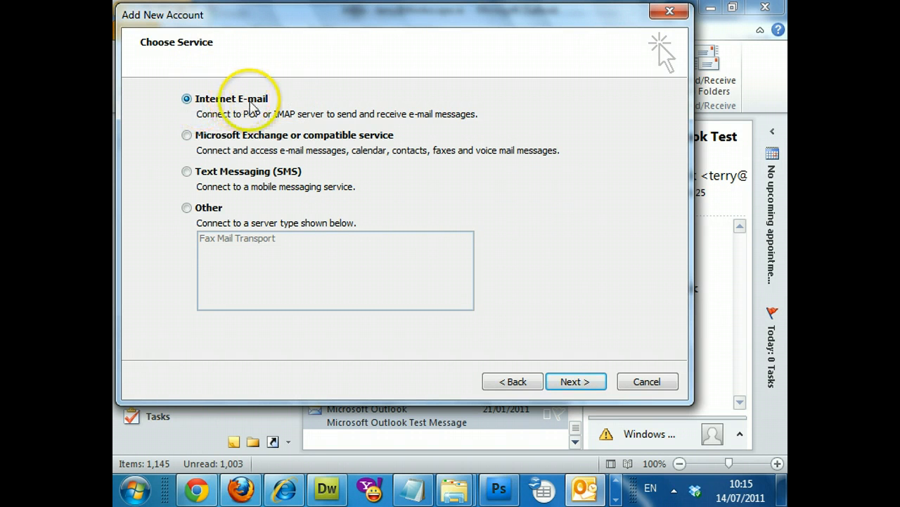
left_click(578, 383)
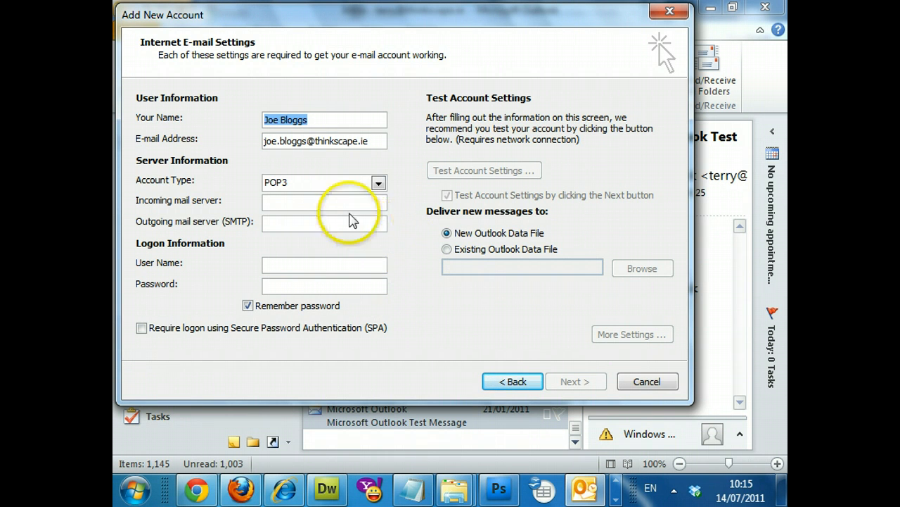
Keep POP3 as account type and set the incoming server to pop33r.cp.blacknight.com
left_click(292, 188)
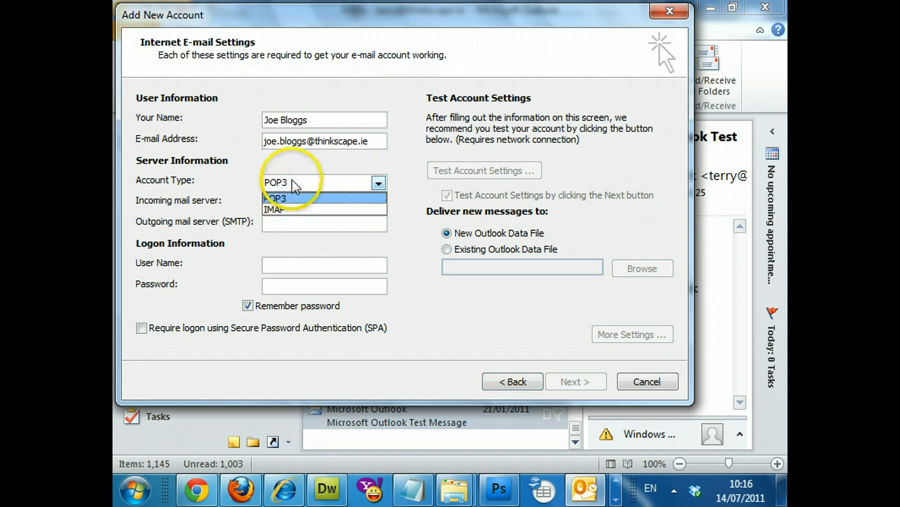
left_click(240, 184)
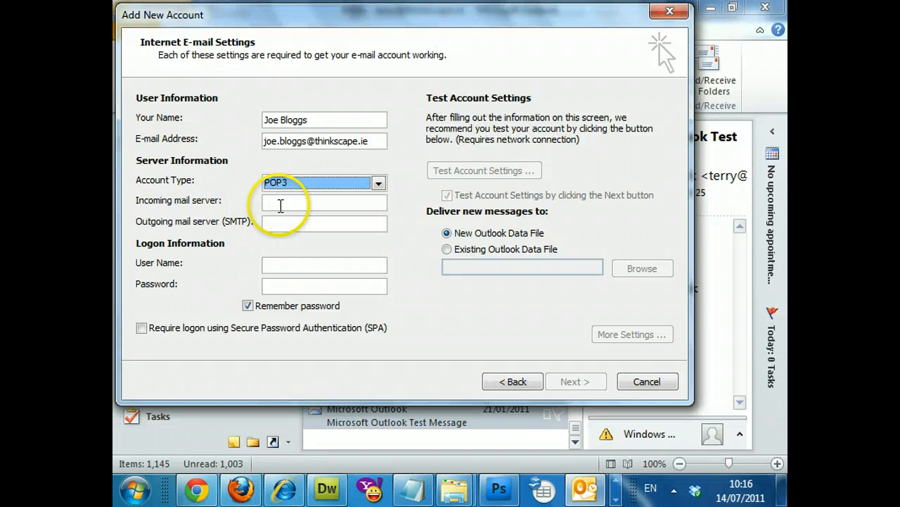
left_click(280, 205)
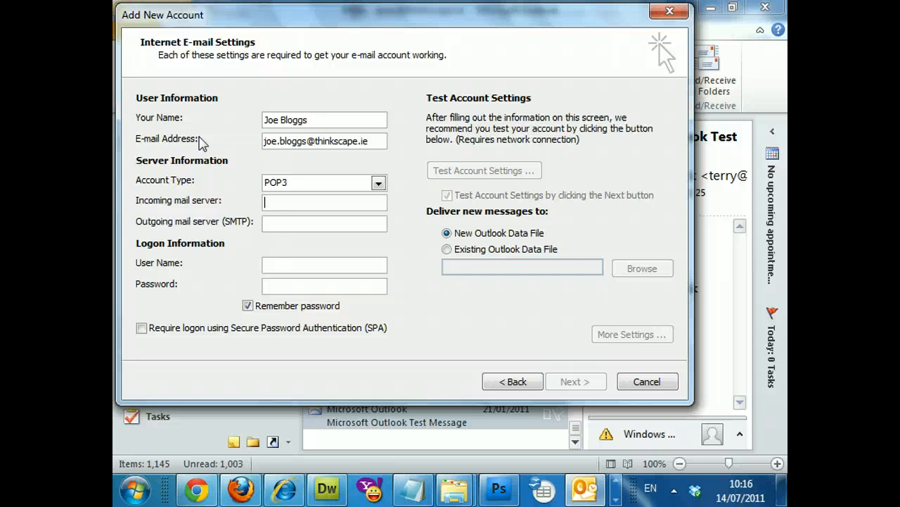
type("pop33r.c")
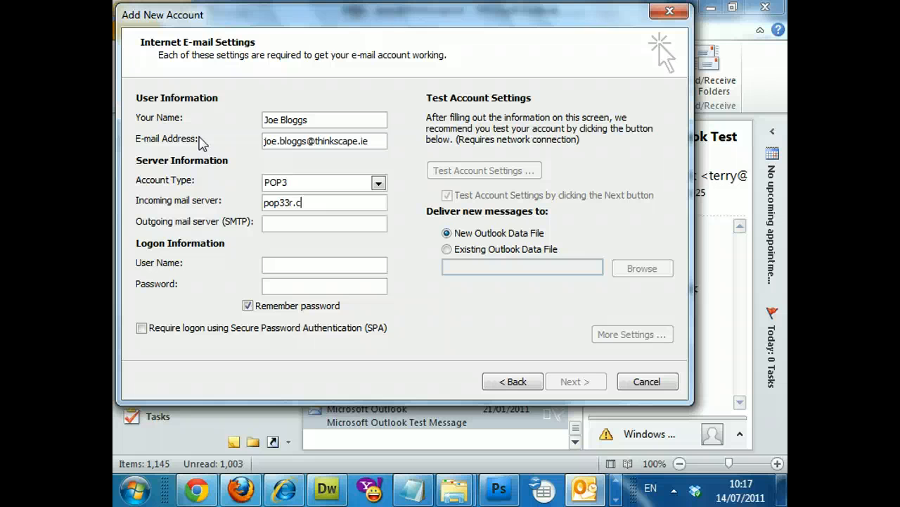
type("p.blacknight.com")
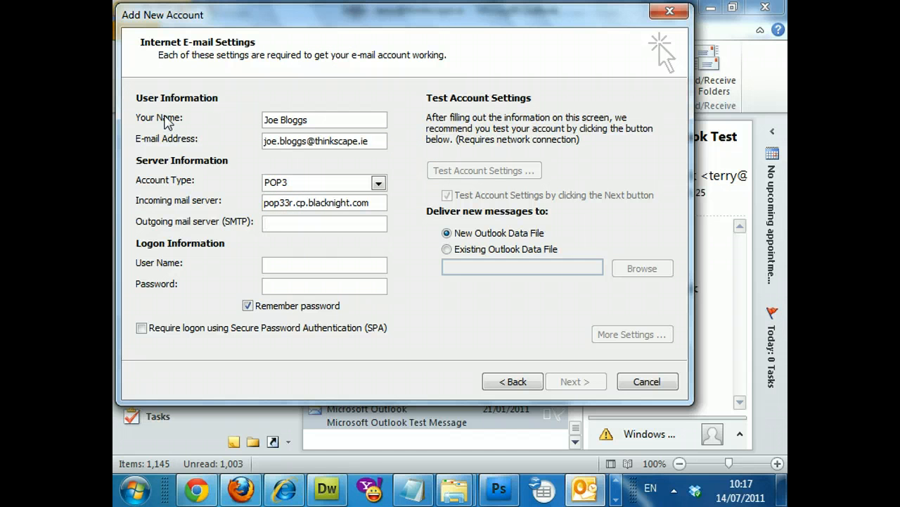
Set the outgoing SMTP server to smtp1r.cp.blacknight.com, fixing a typo
key("Tab")
type("smtp1r.cp.blacknight.com")
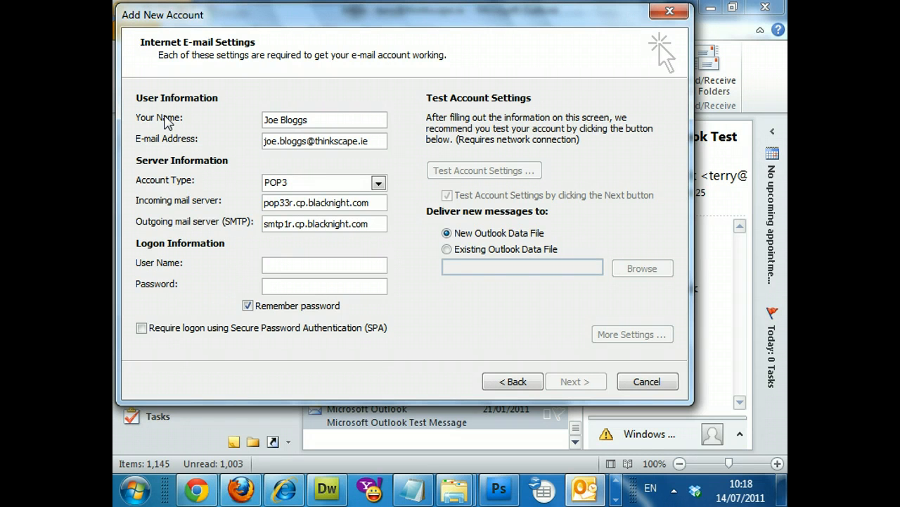
Enter the account's e-mail address as logon user name and fill in the account password
left_click(273, 267)
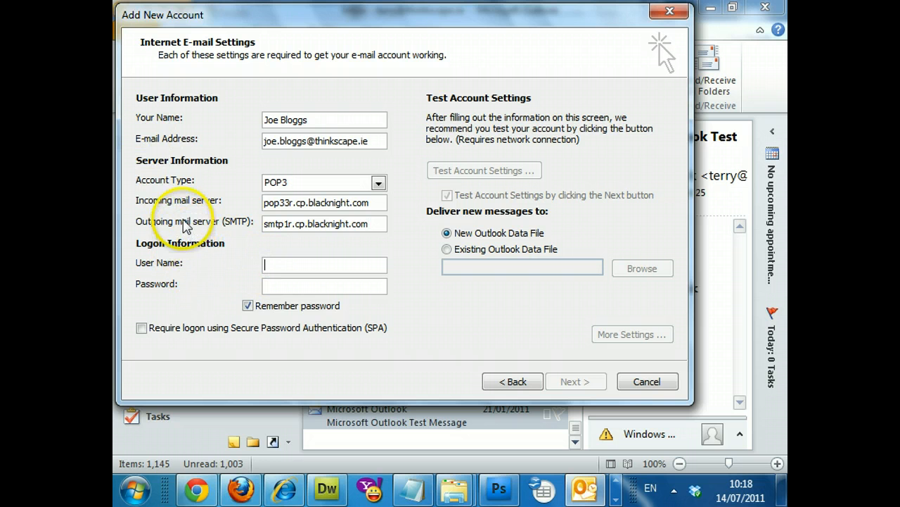
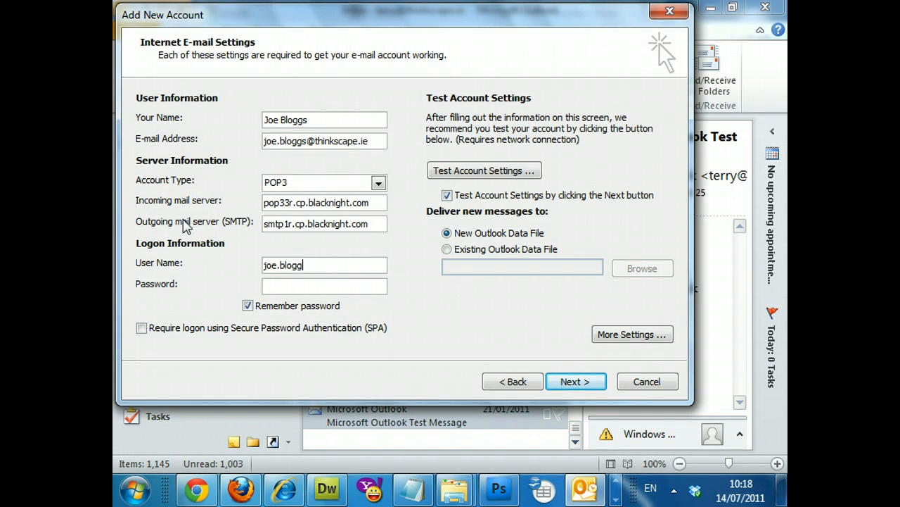
key("Tab")
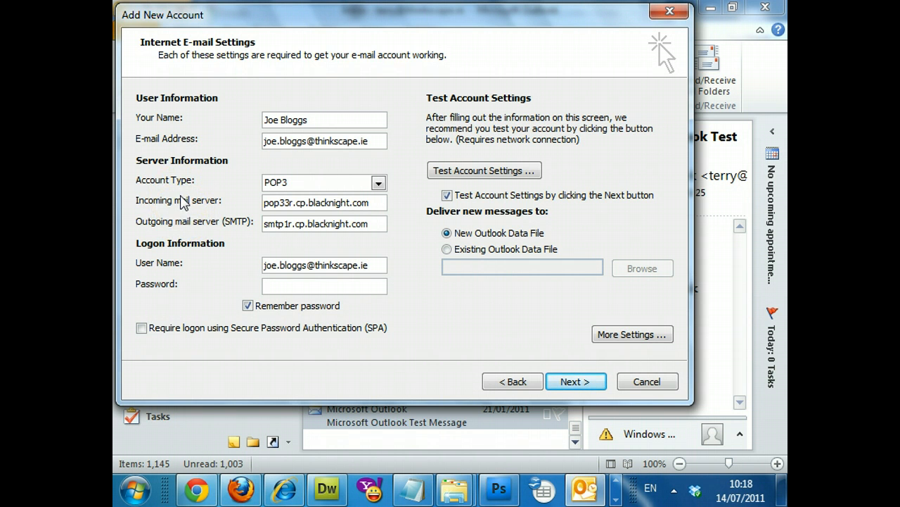
type("***********")
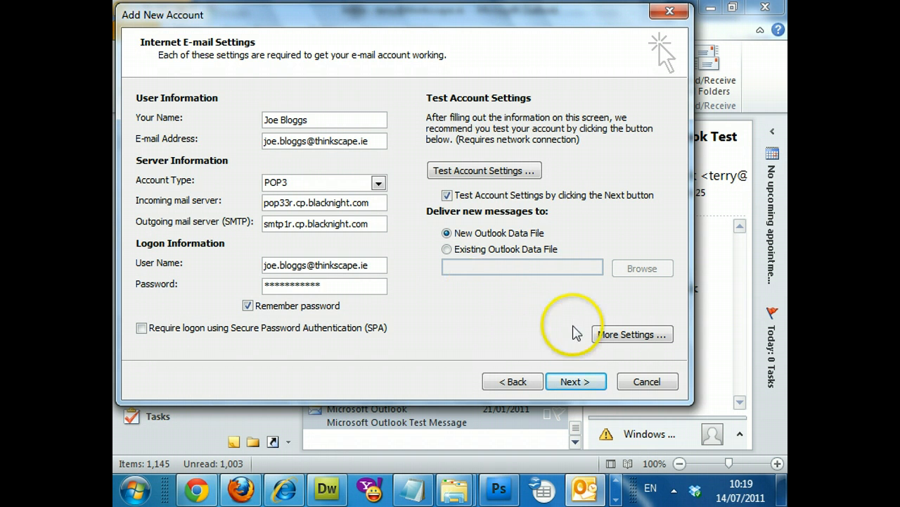
In More Settings, require outgoing SMTP authentication using the incoming server's settings, then confirm
left_click(614, 337)
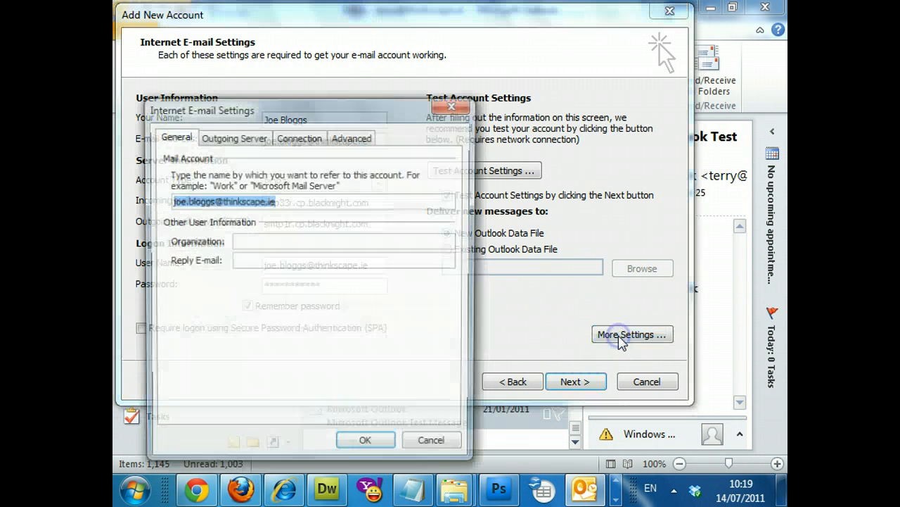
left_click(230, 140)
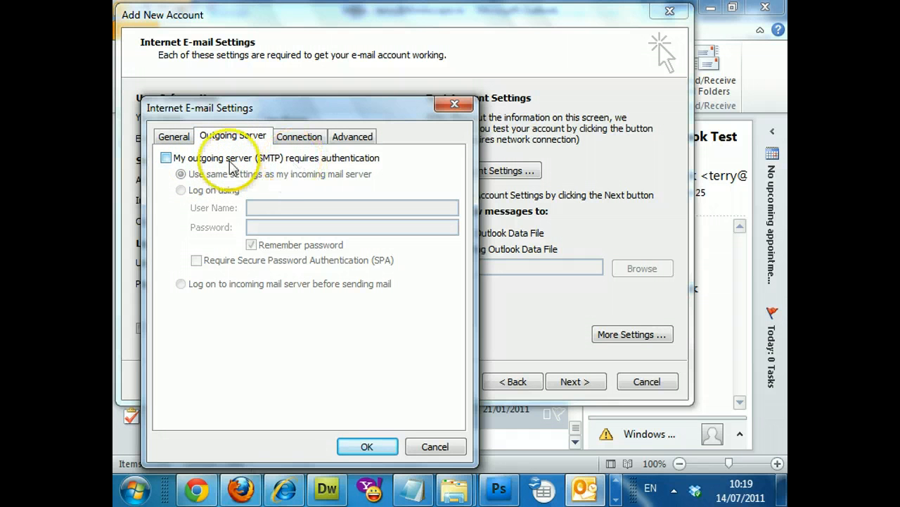
left_click(168, 158)
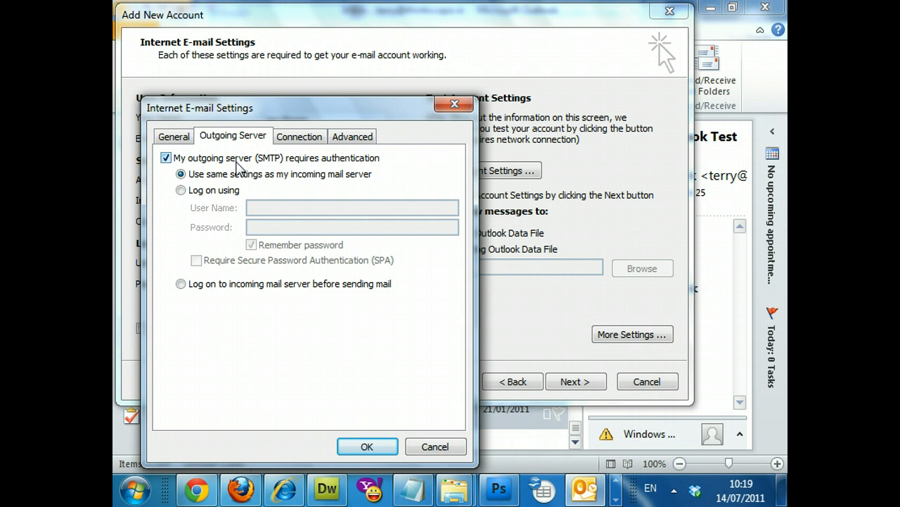
left_click(365, 446)
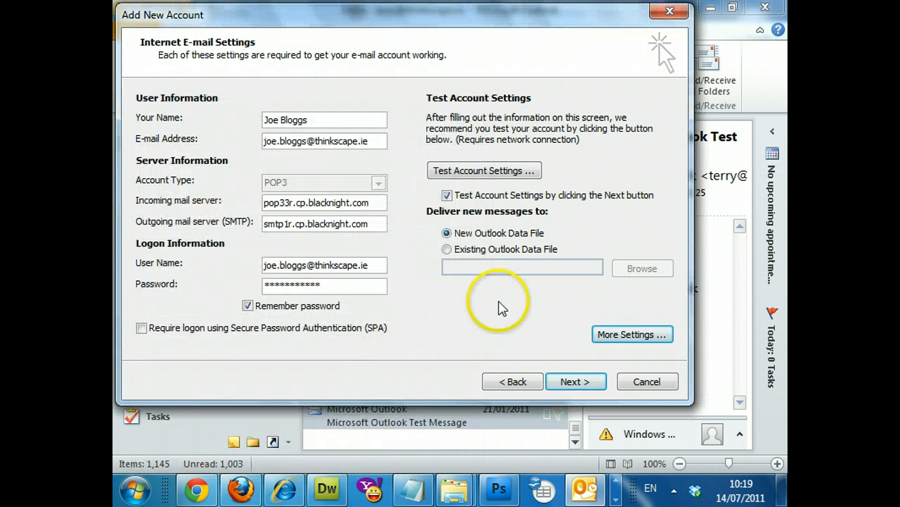
Run the account settings test, close the successful results, and finish the wizard
left_click(576, 384)
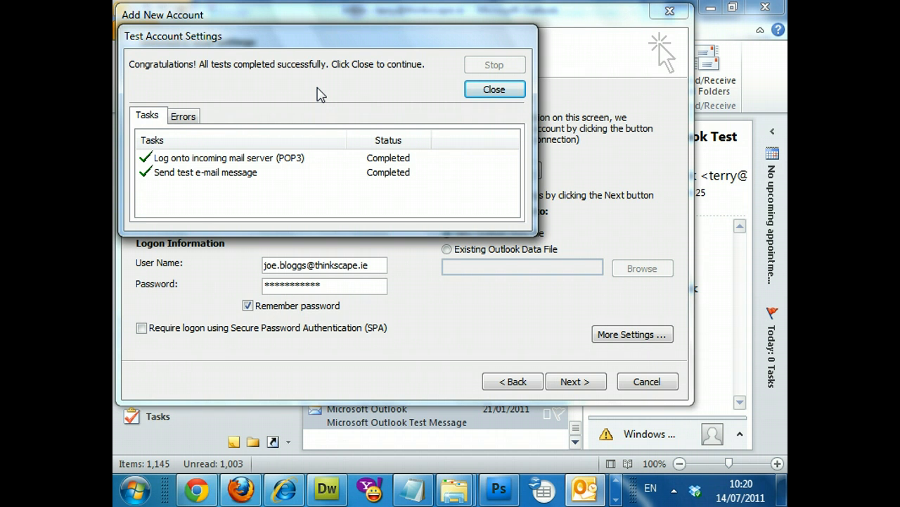
left_click(494, 93)
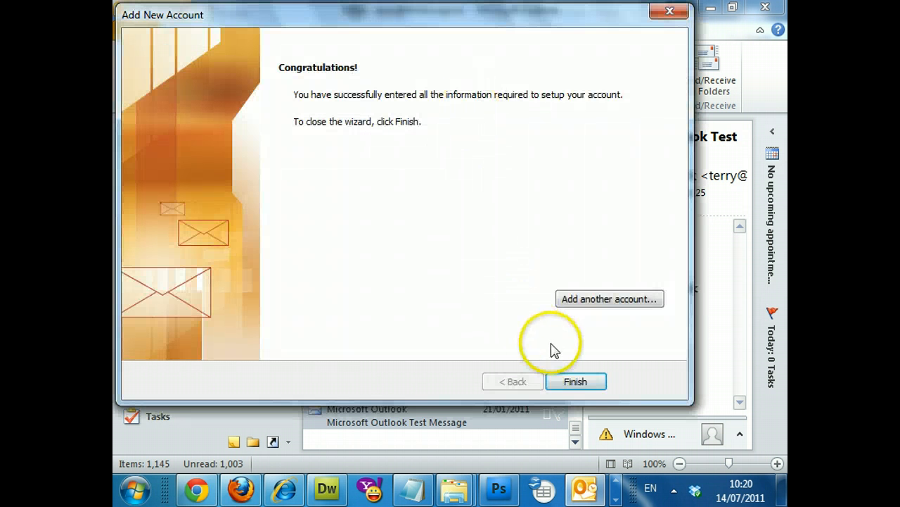
left_click(584, 381)
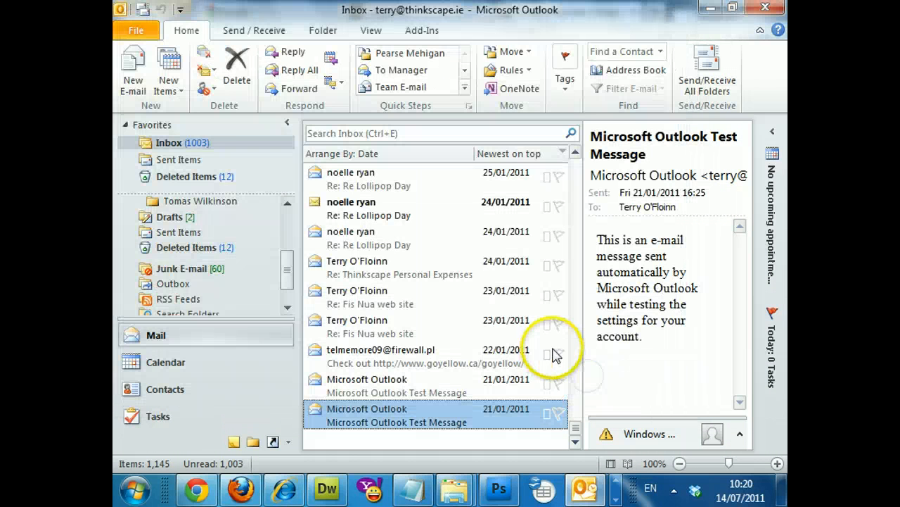